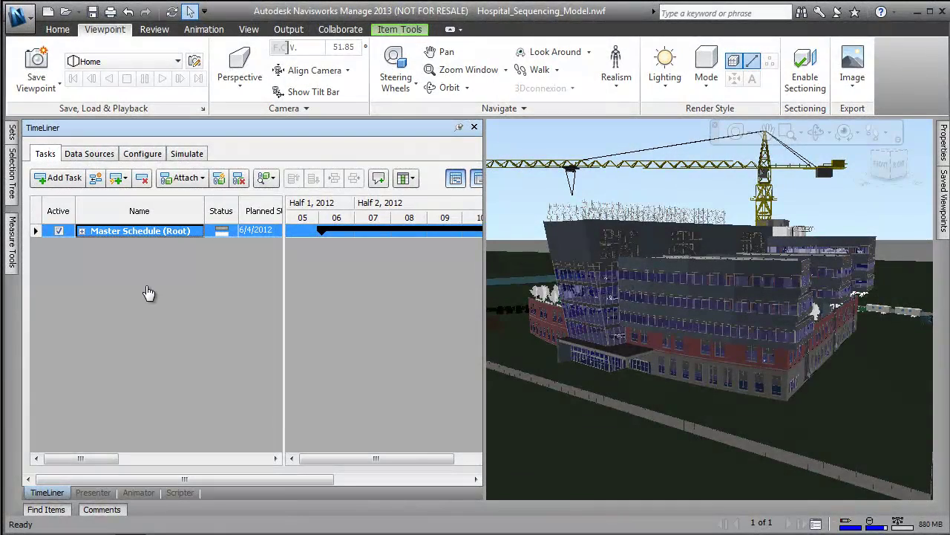
# - Add tasks named 'Hospital Construction' and 'Zone A - Center Core'
pyautogui.click(58, 183)
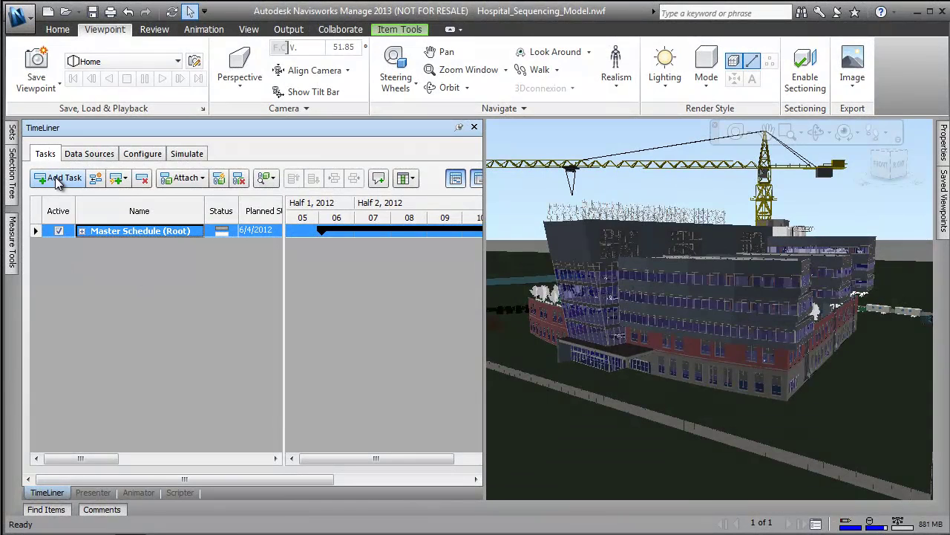
pyautogui.click(58, 184)
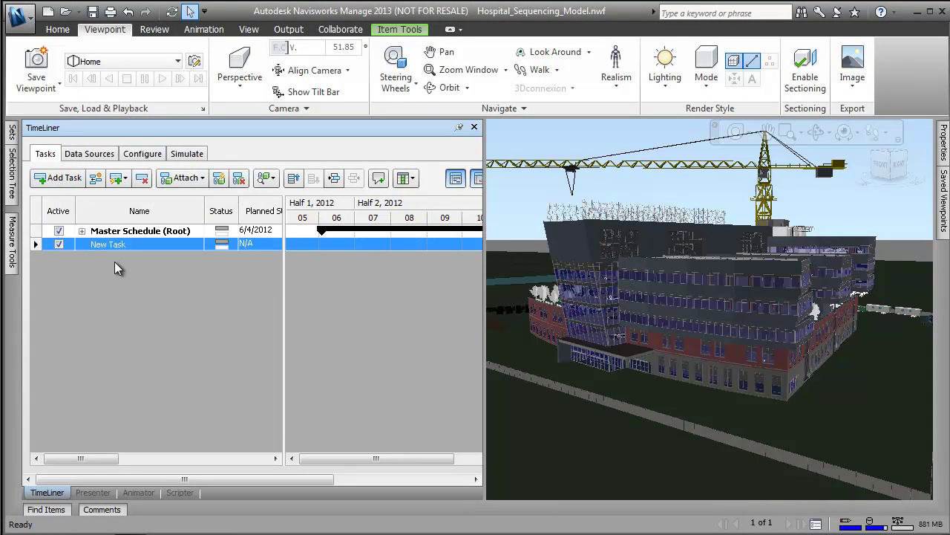
pyautogui.click(129, 245)
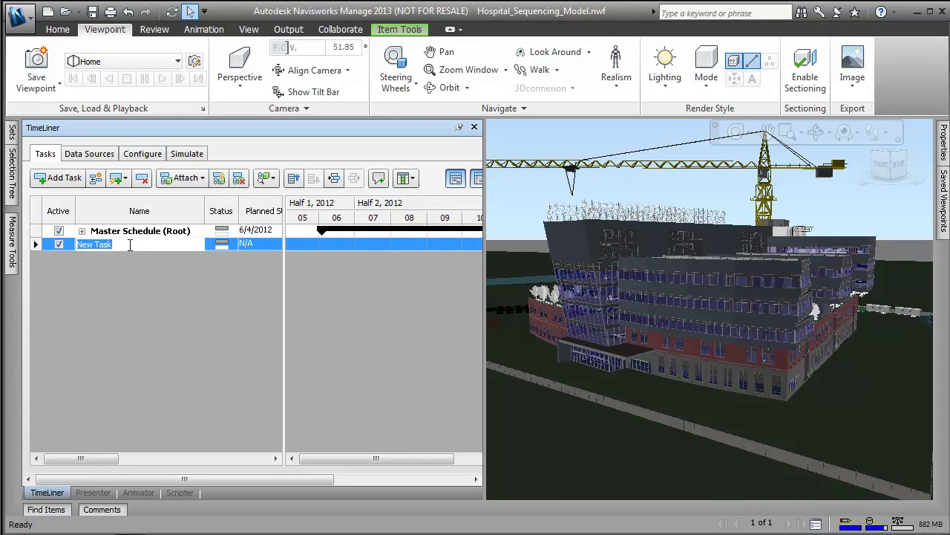
pyautogui.write('Hospital Construction')
pyautogui.press('Return')
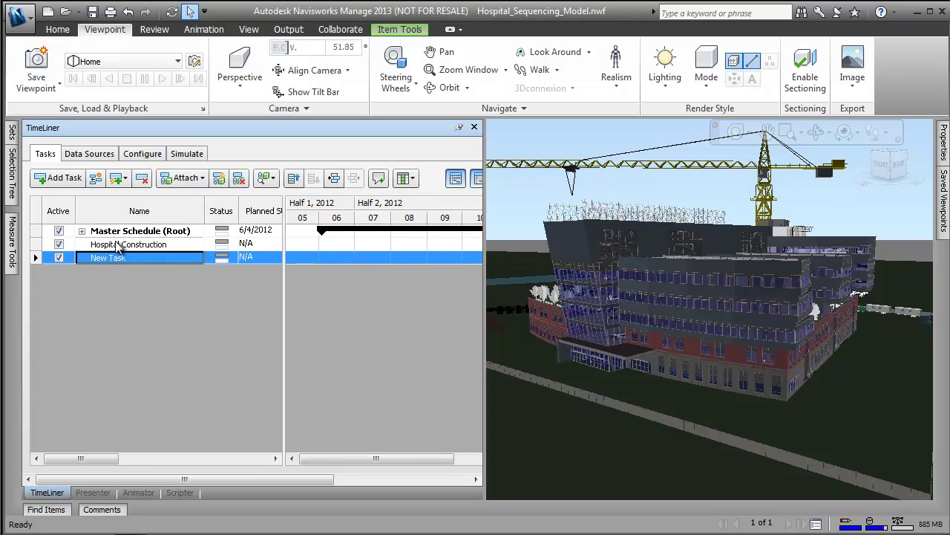
pyautogui.write('Zone A - Center Core')
pyautogui.press('Return')
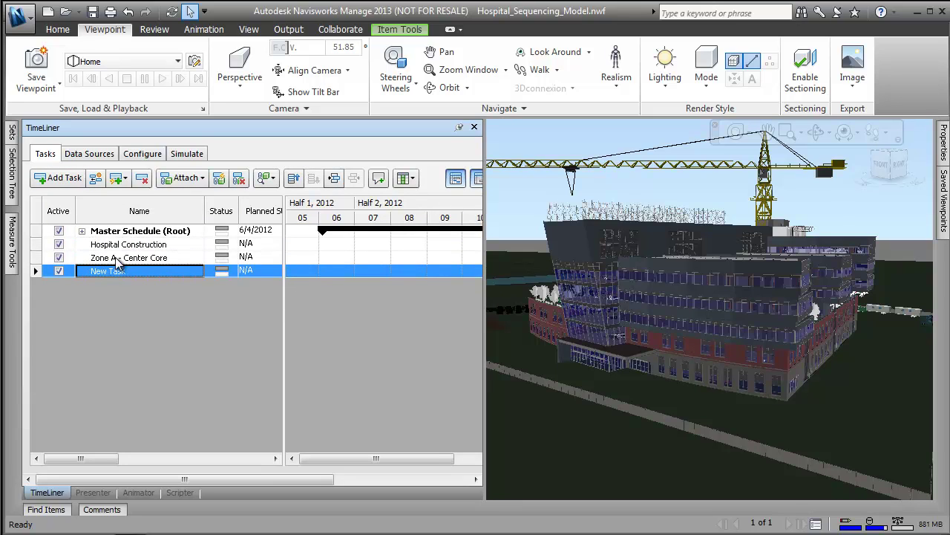
# - Add tasks named Foundations, Shell, Interirors and Services
pyautogui.write('Foundations')
pyautogui.press('Return')
pyautogui.write('Shell')
pyautogui.press('Return')
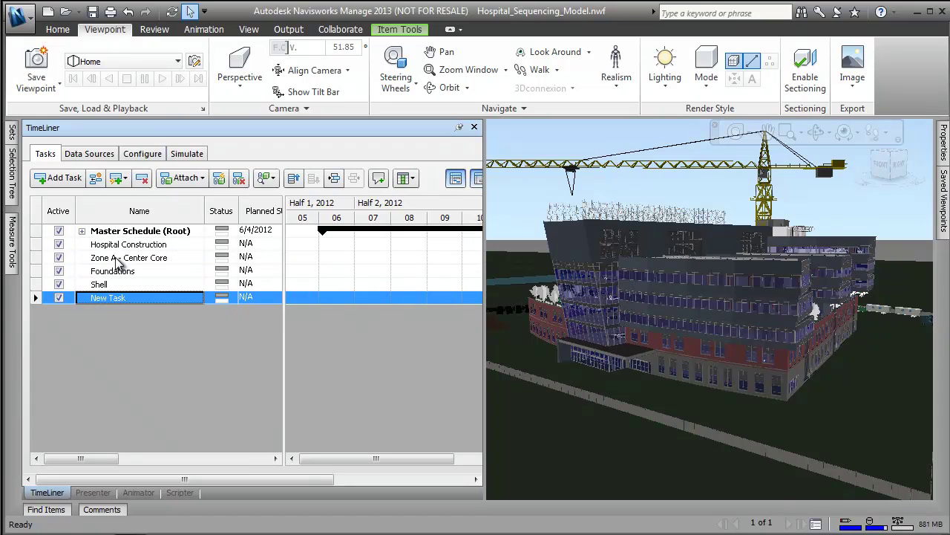
pyautogui.write('Interirors')
pyautogui.press('Return')
pyautogui.write('Services')
pyautogui.press('Return')
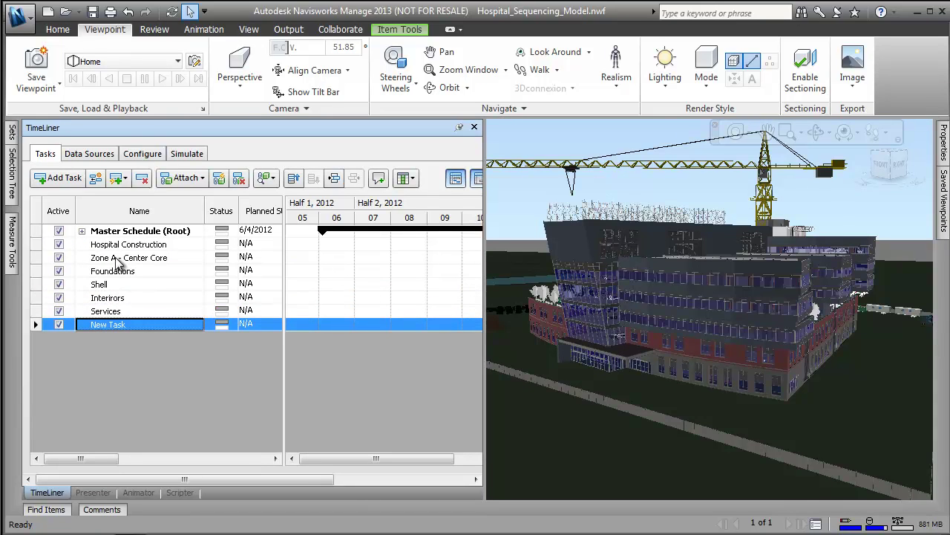
# - Indent Zone A under Hospital Construction and the four trade tasks under Zone A
pyautogui.click(131, 260)
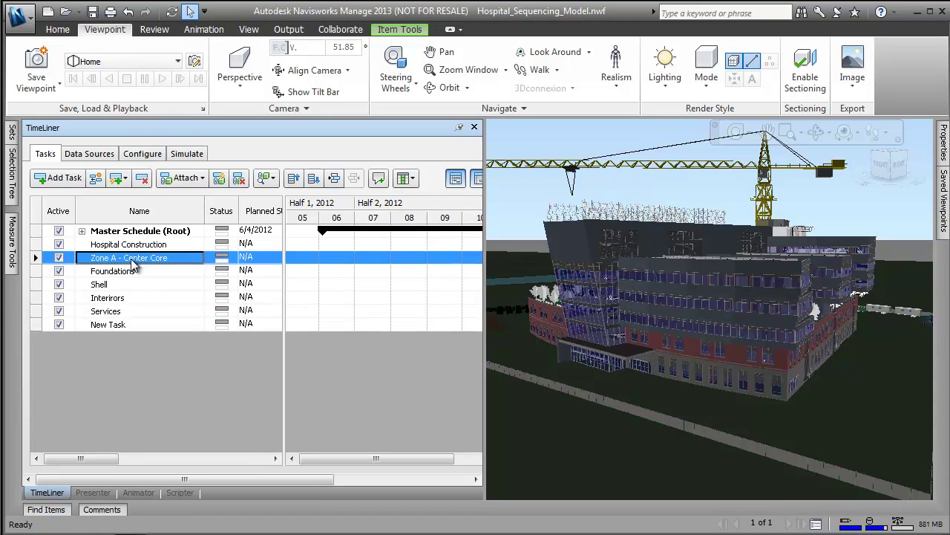
pyautogui.click(333, 179)
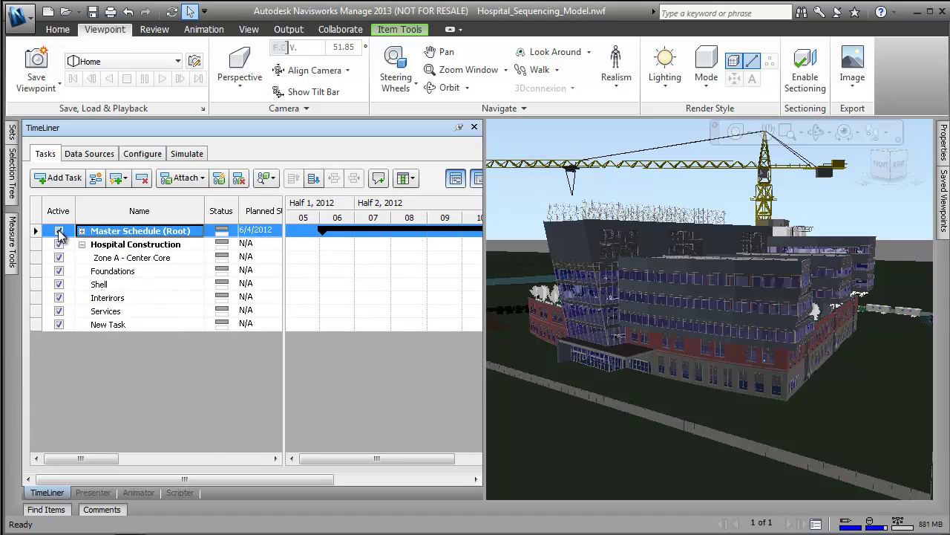
pyautogui.click(120, 271)
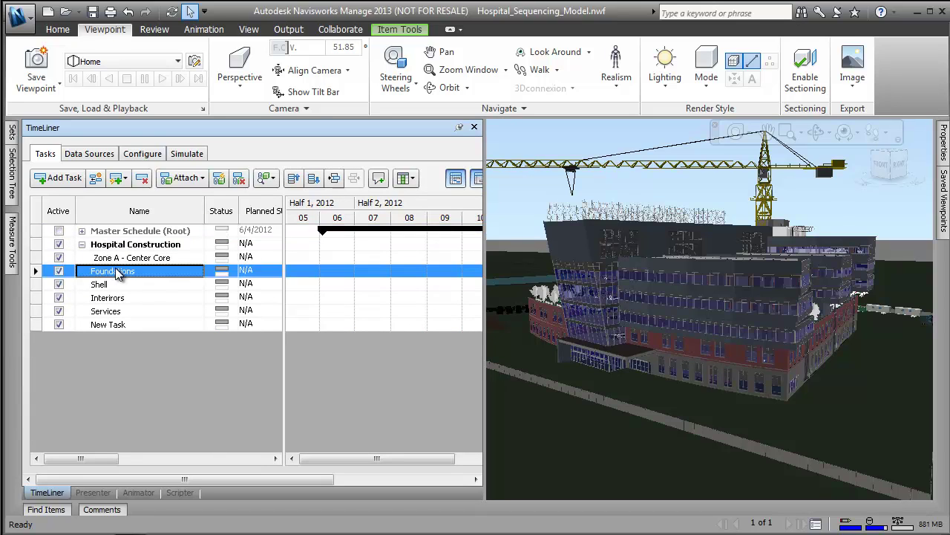
pyautogui.keyDown('shift'); pyautogui.click(115, 312); pyautogui.keyUp('shift')
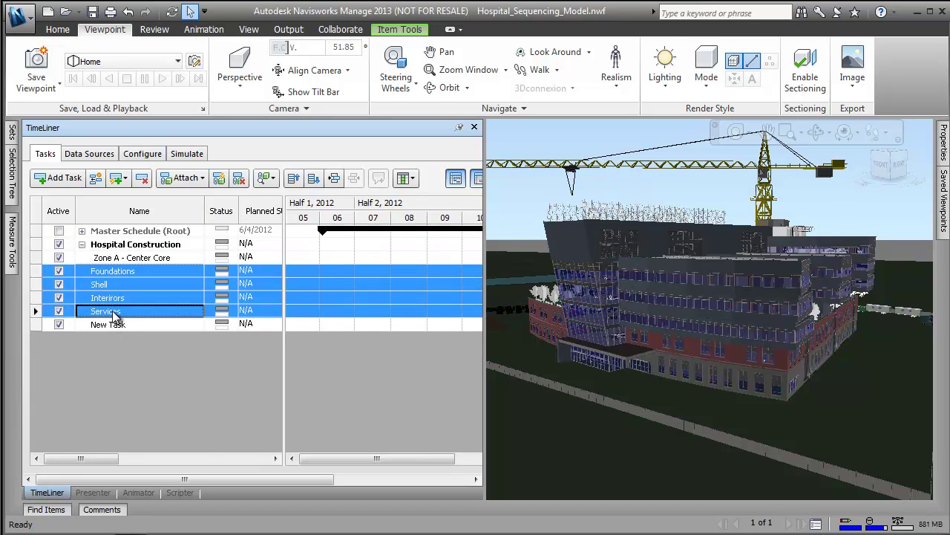
pyautogui.click(333, 179)
# - Set the Foundations planned start to 6/14/2012
pyautogui.click(266, 272)
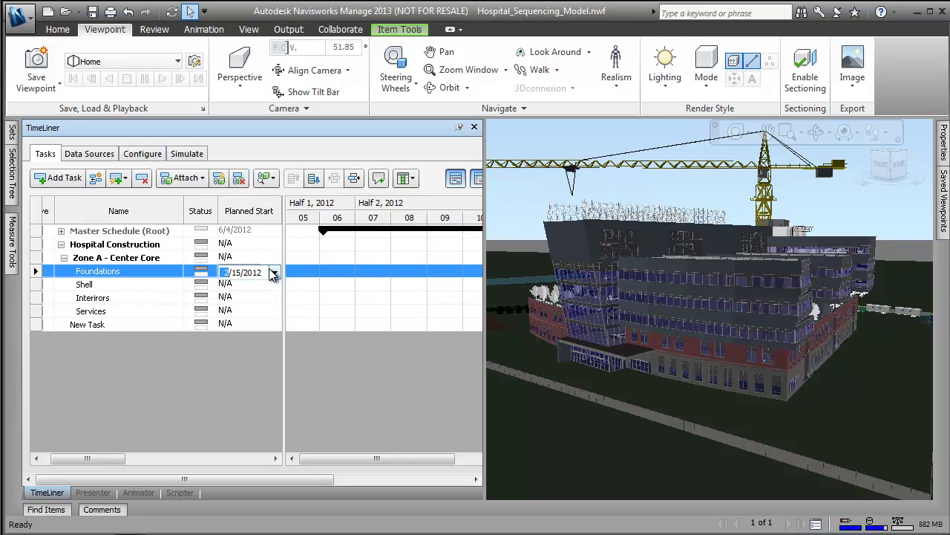
pyautogui.click(274, 274)
pyautogui.click(376, 293)
pyautogui.click(376, 292)
pyautogui.click(376, 293)
pyautogui.click(376, 292)
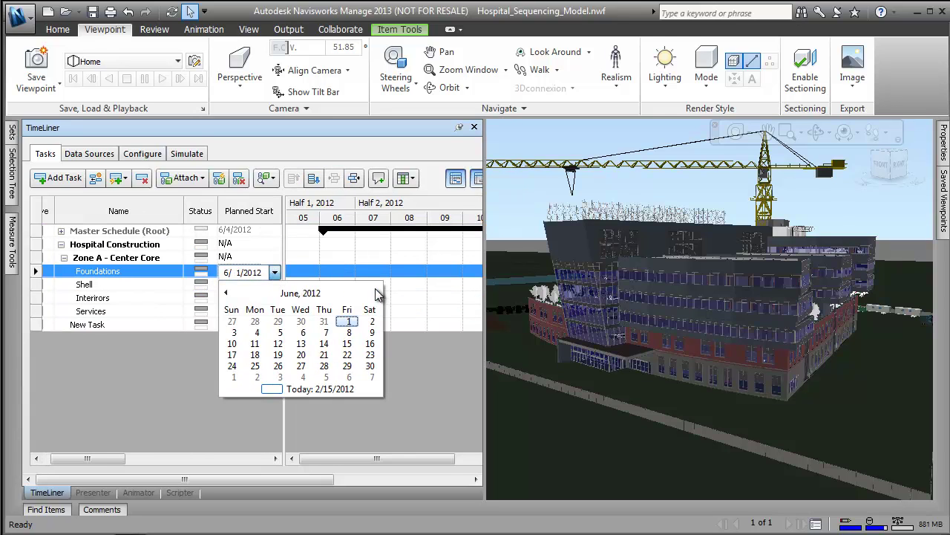
pyautogui.click(320, 346)
pyautogui.moveTo(110, 458); pyautogui.dragTo(138, 458)
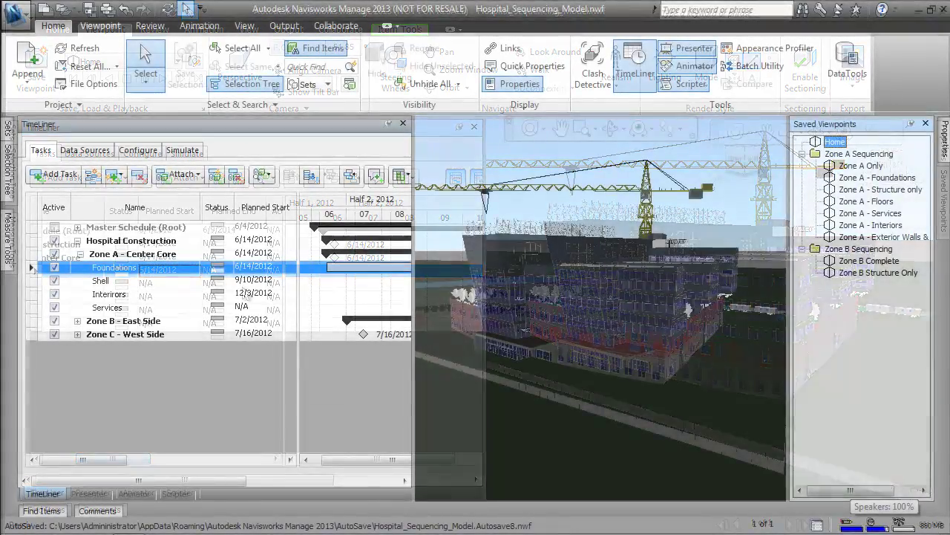
# - Show the Zone A - Foundations viewpoint and box-select all the foundation objects
pyautogui.click(861, 165)
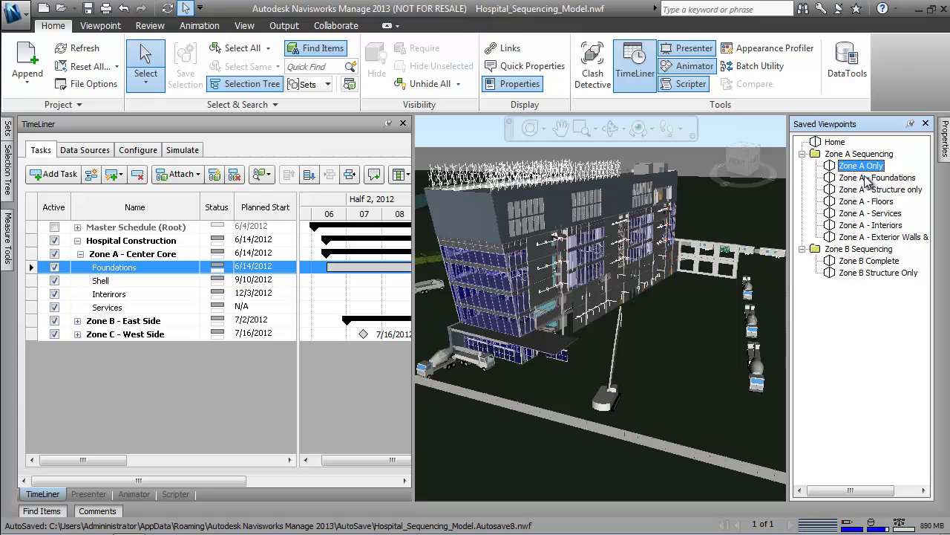
pyautogui.click(866, 179)
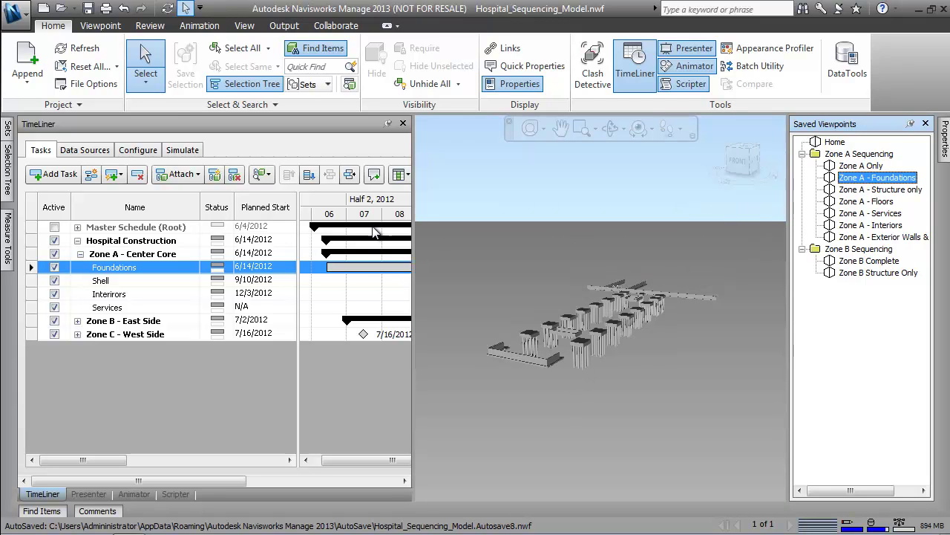
pyautogui.click(145, 83)
pyautogui.click(170, 138)
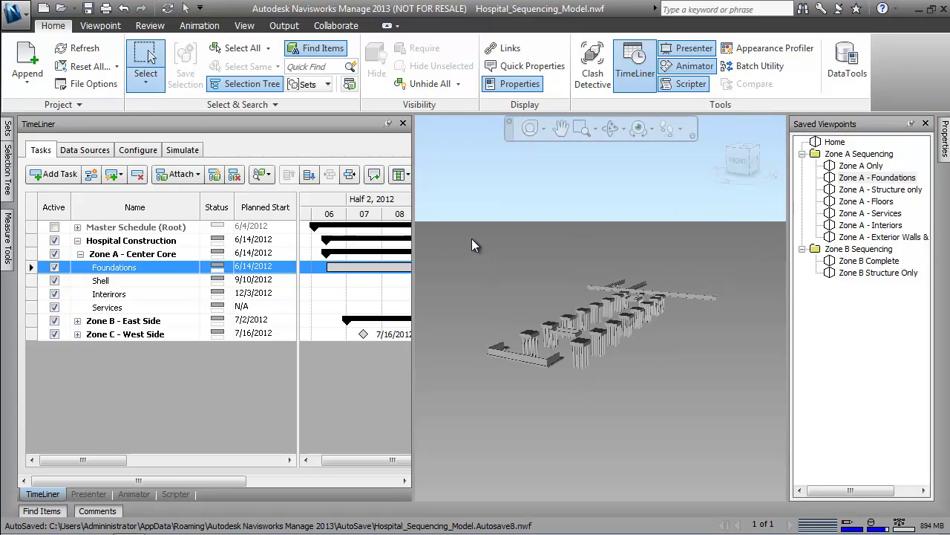
pyautogui.moveTo(472, 238); pyautogui.dragTo(733, 392)
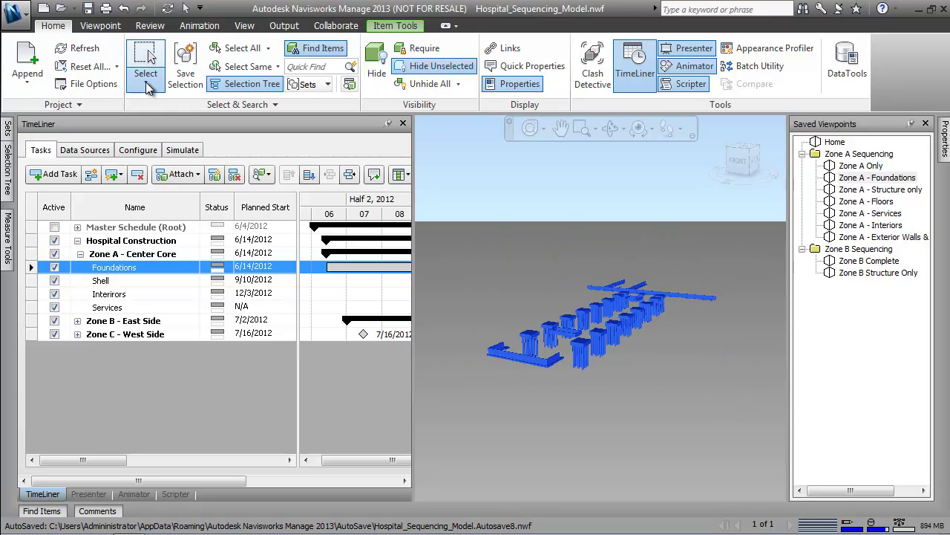
# - Return to single-object selection and select the Foundations task
pyautogui.click(145, 82)
pyautogui.click(159, 111)
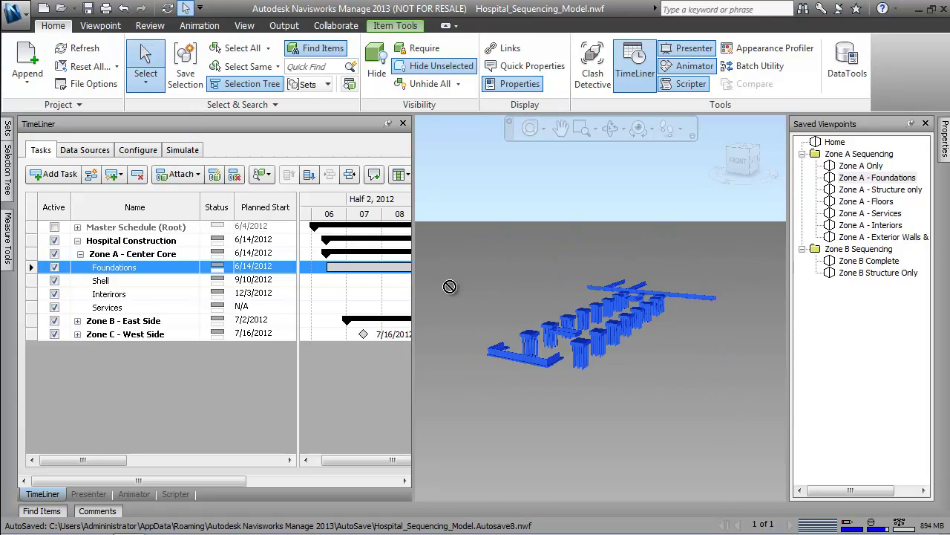
pyautogui.click(127, 269)
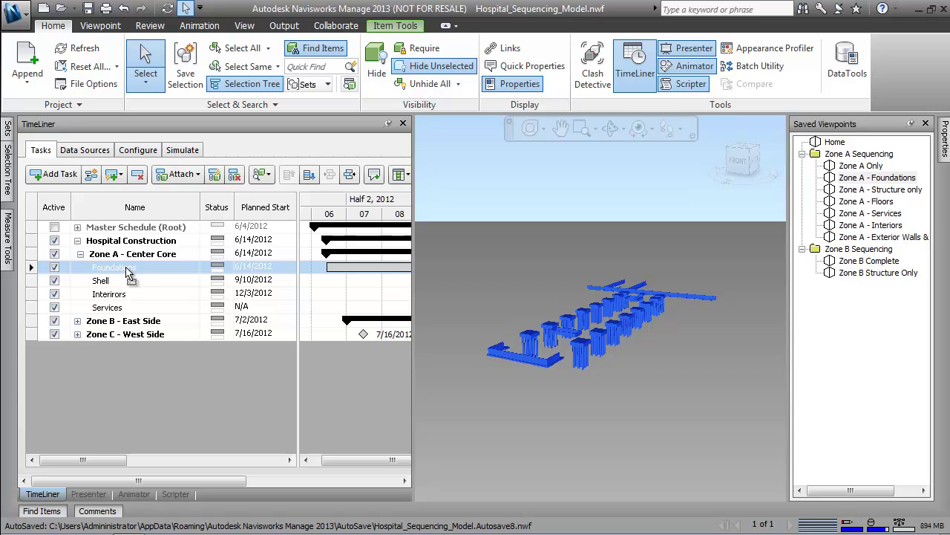
pyautogui.click(126, 269)
pyautogui.moveTo(97, 459)
pyautogui.mouseDown()
pyautogui.moveTo(202, 460)
pyautogui.moveTo(88, 461)
pyautogui.mouseUp()
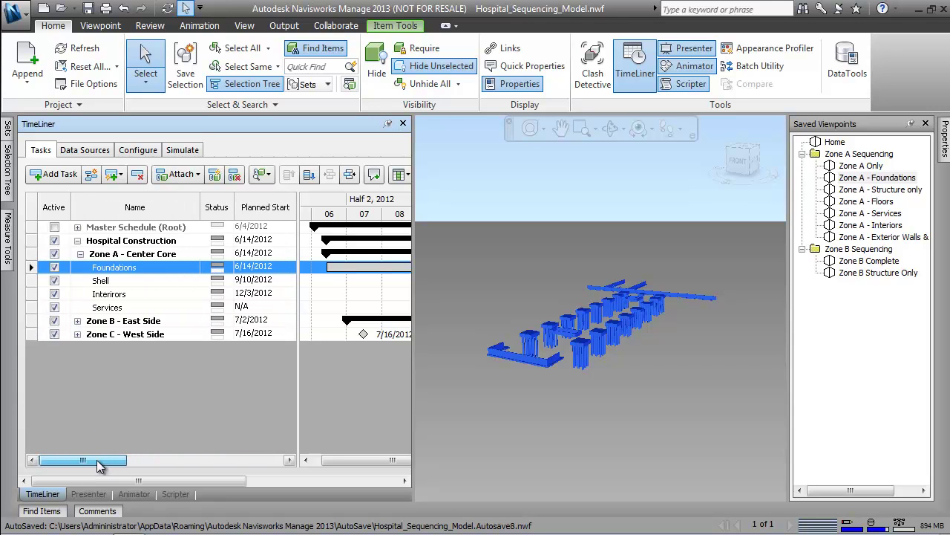
# - Show the Zone A structural frame viewpoint and box-select its objects
pyautogui.click(885, 190)
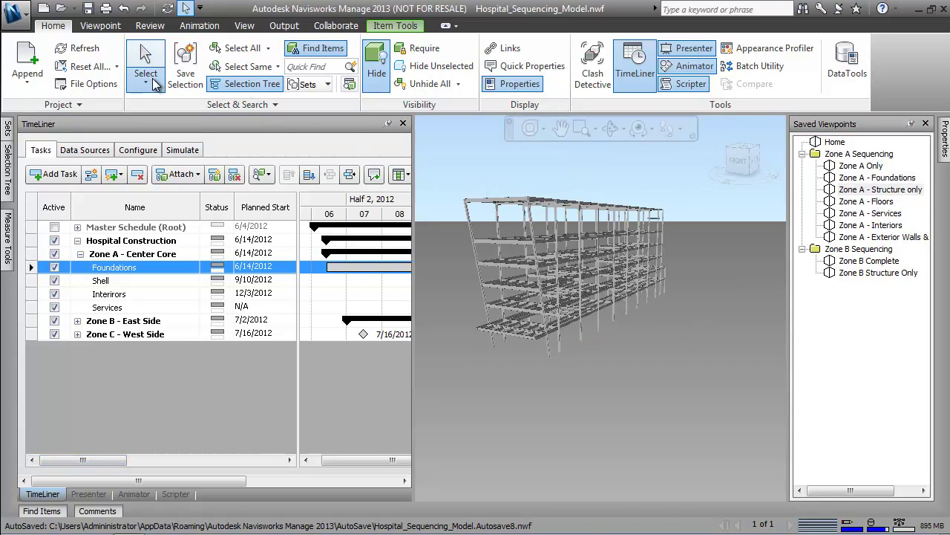
pyautogui.click(146, 83)
pyautogui.click(157, 136)
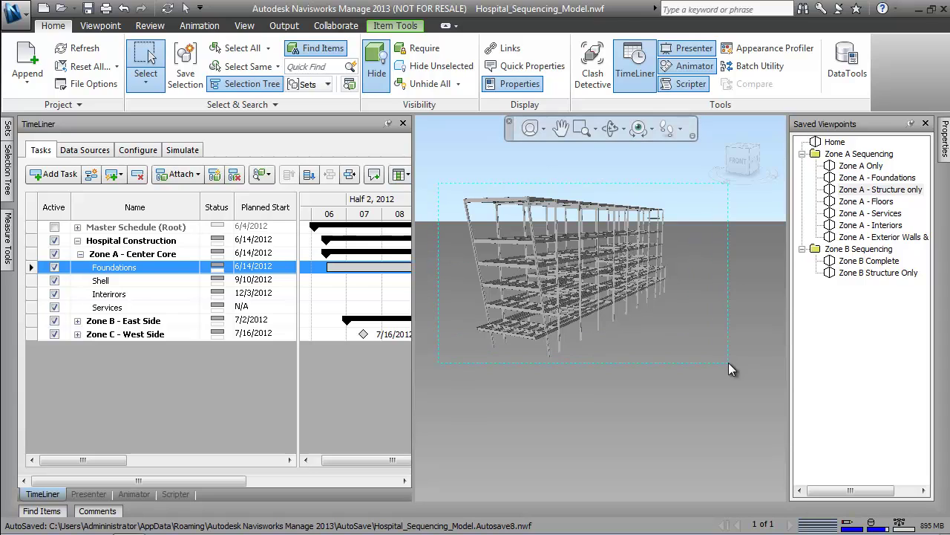
pyautogui.moveTo(729, 369); pyautogui.dragTo(726, 366)
pyautogui.hotkey('ctrl', '1')
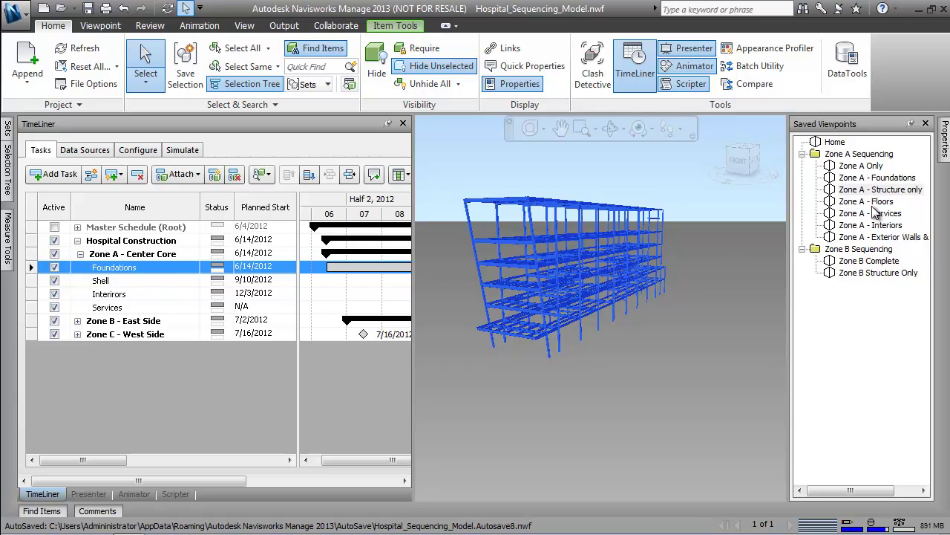
pyautogui.hotkey('ctrl', 'h')
pyautogui.moveTo(453, 184); pyautogui.dragTo(490, 206)
pyautogui.moveTo(717, 360); pyautogui.dragTo(718, 360)
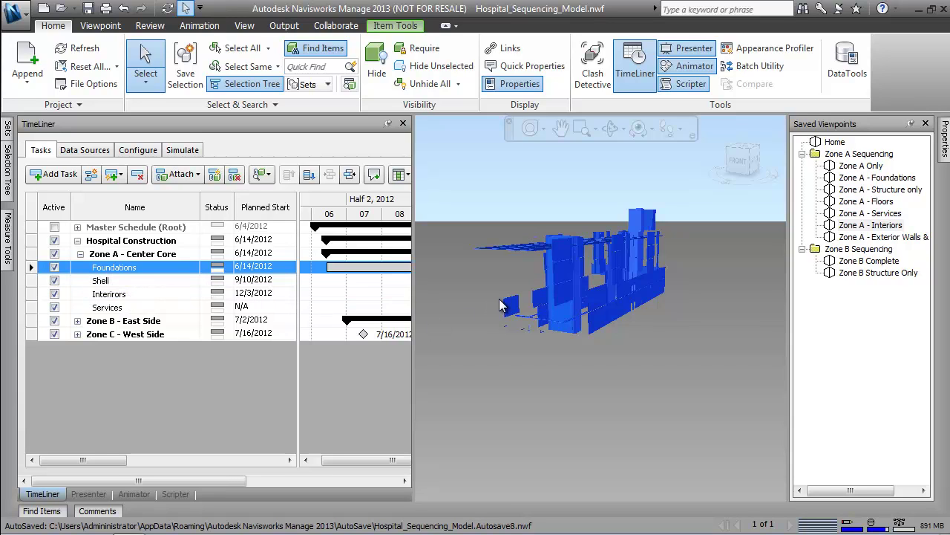
# - Select the Zone A - Services objects and play the construction simulation
pyautogui.click(887, 213)
pyautogui.moveTo(708, 368); pyautogui.dragTo(708, 367)
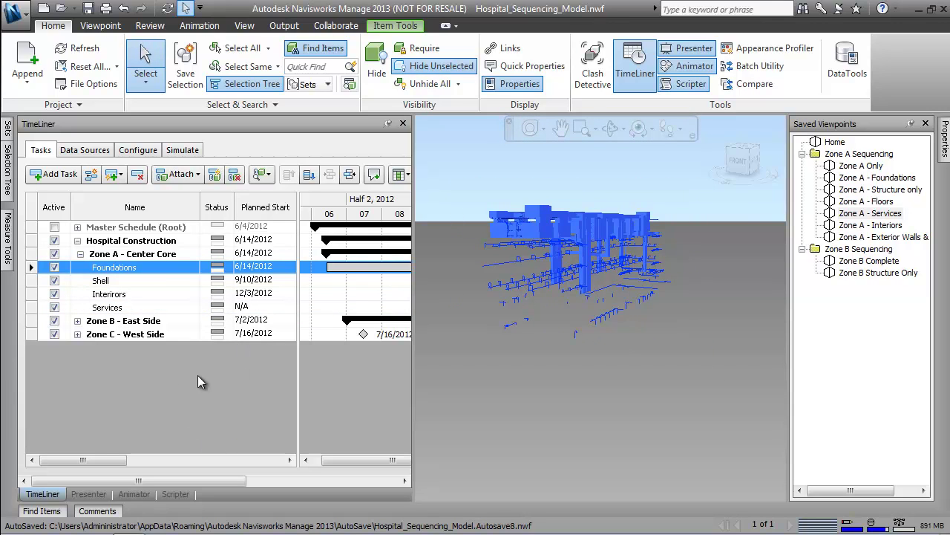
pyautogui.click(182, 149)
pyautogui.click(140, 173)
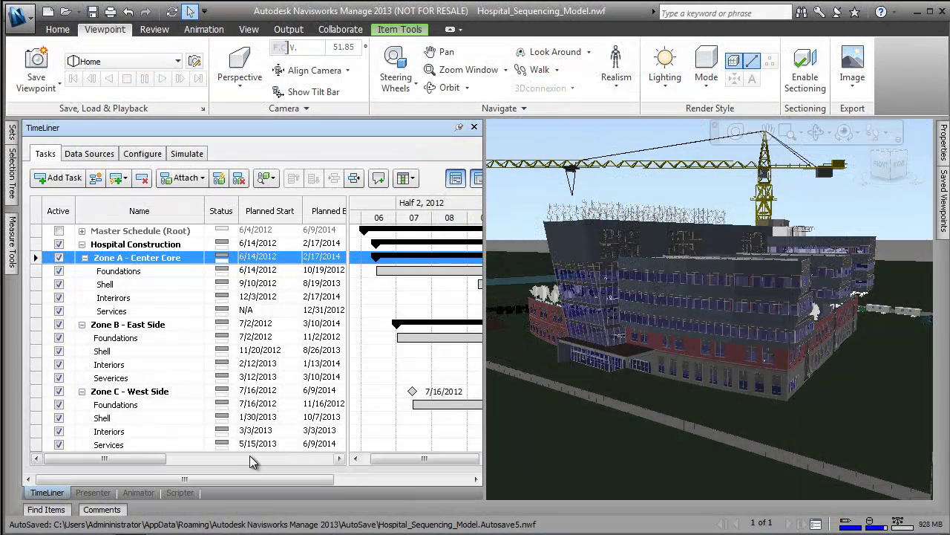
# - Export the schedule as MS Project XML, overwriting Baseline Schedule.xml in Construction Schedule
pyautogui.moveTo(184, 479); pyautogui.dragTo(319, 479)
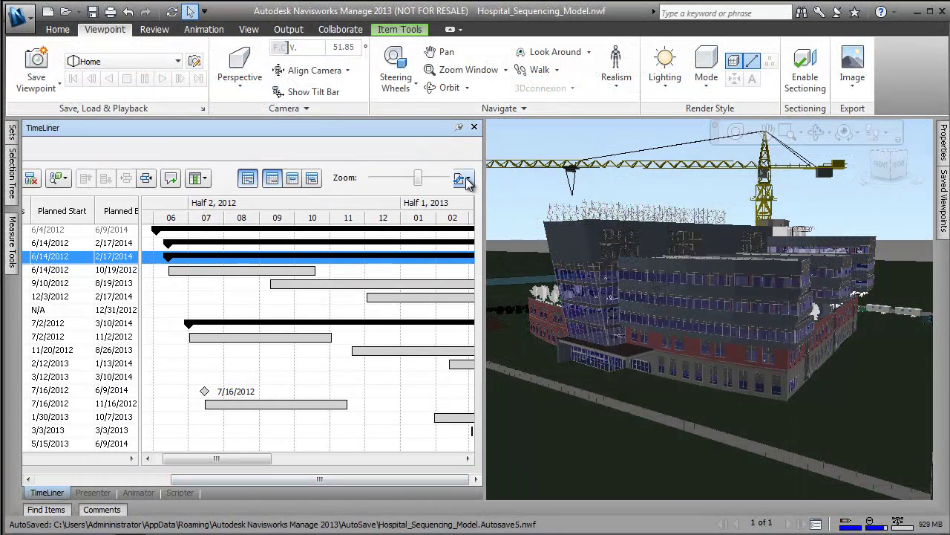
pyautogui.click(468, 181)
pyautogui.click(506, 216)
pyautogui.doubleClick(217, 165)
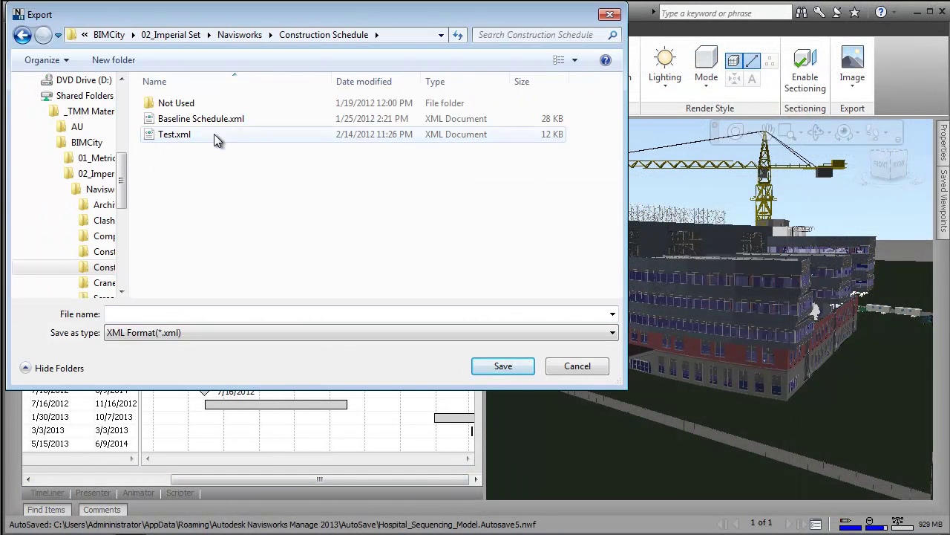
pyautogui.click(217, 123)
pyautogui.click(499, 366)
pyautogui.click(465, 278)
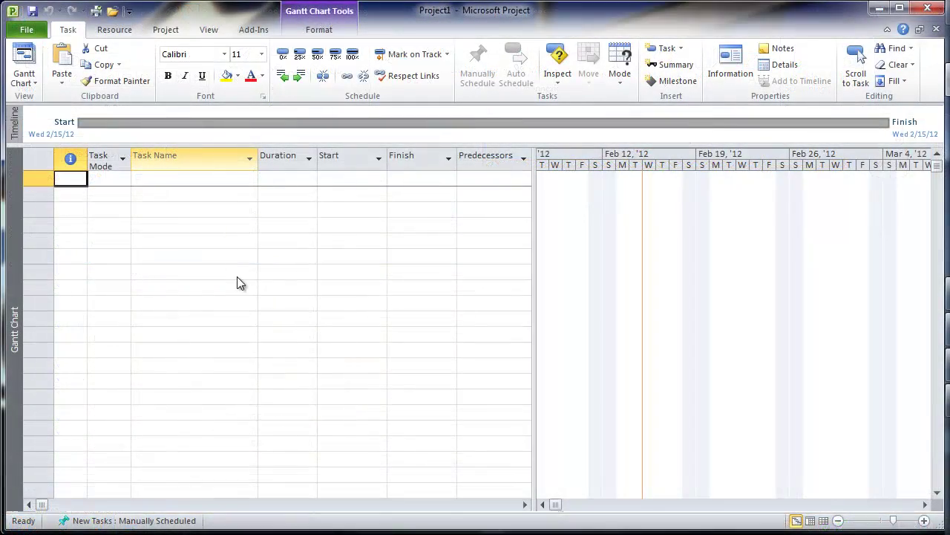
# - Open Baseline Schedule.xml in XML Format as a new project
pyautogui.click(112, 11)
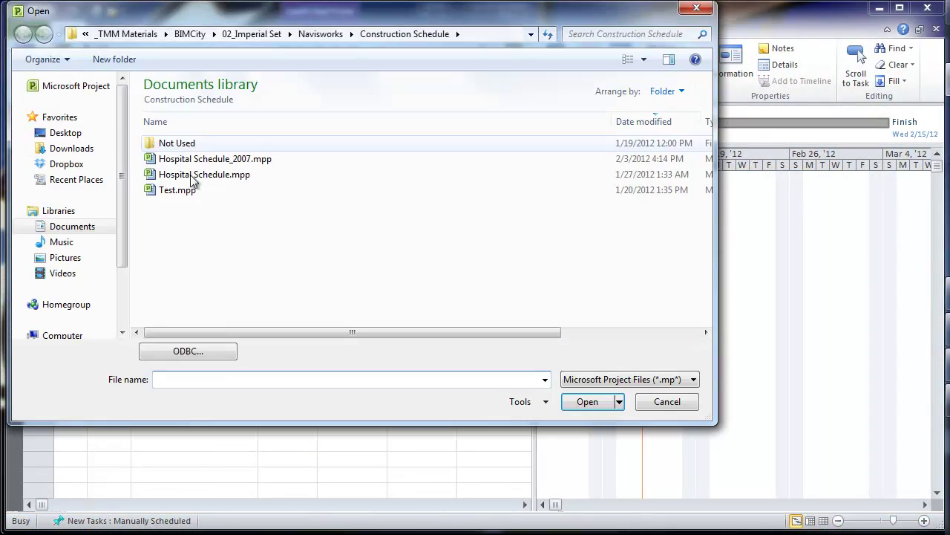
pyautogui.click(617, 380)
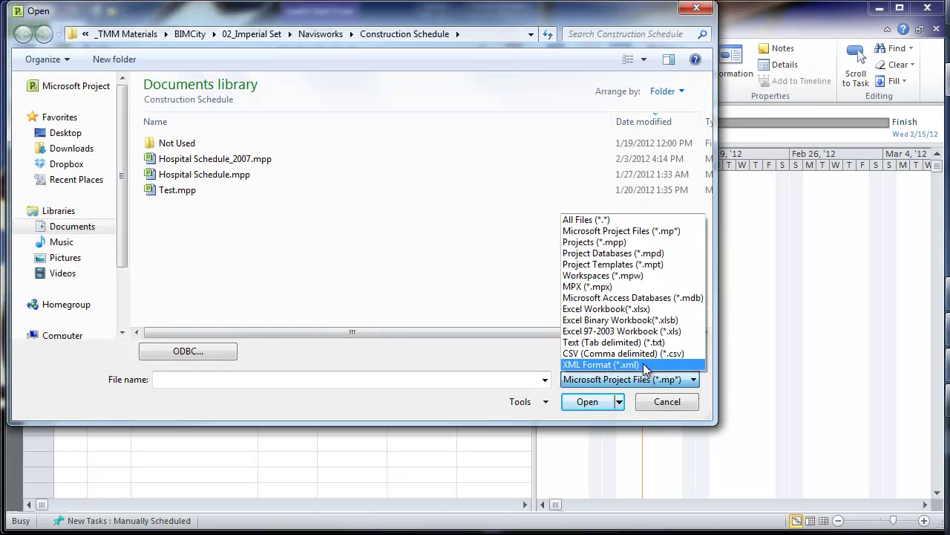
pyautogui.click(643, 364)
pyautogui.click(213, 158)
pyautogui.click(583, 403)
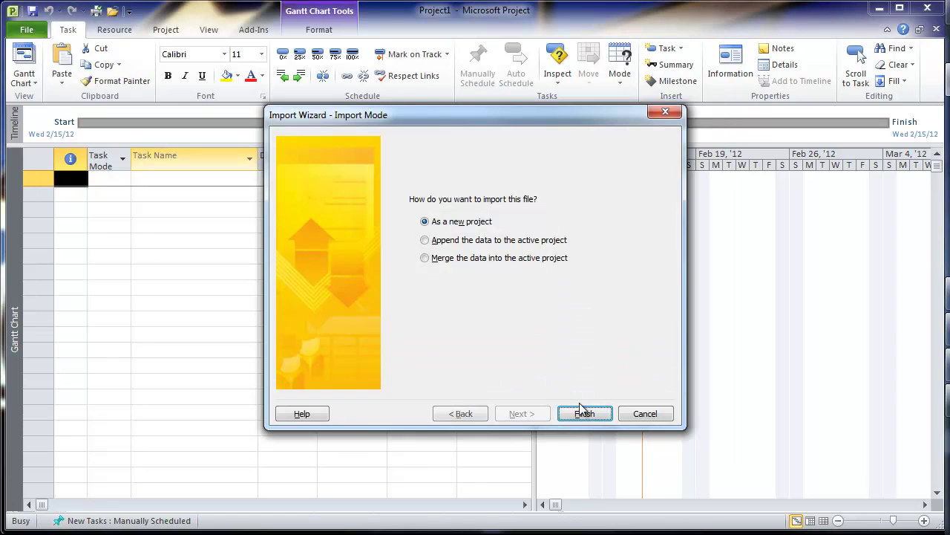
pyautogui.click(583, 413)
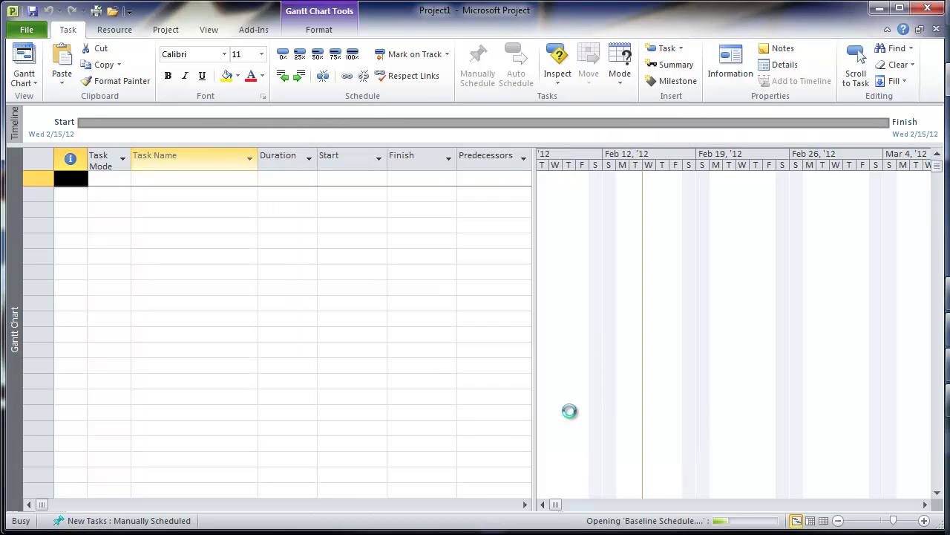
pyautogui.click(192, 448)
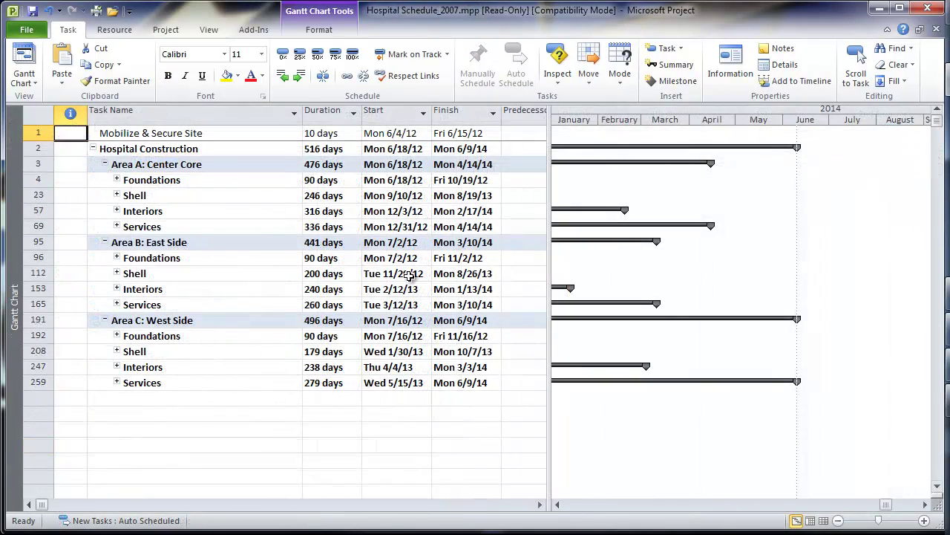
# - Expand Foundations, Piles and Pile Caps to reveal their subtasks
pyautogui.click(117, 180)
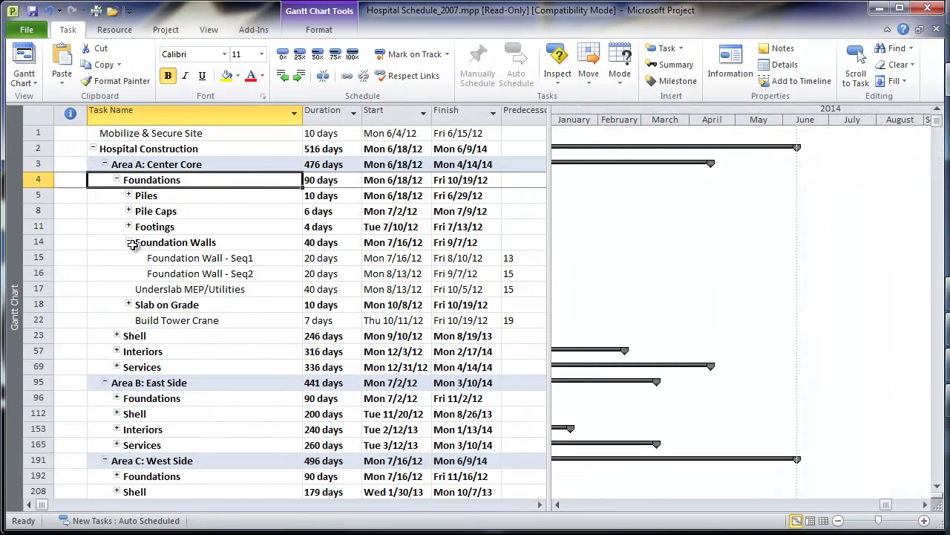
pyautogui.click(130, 243)
pyautogui.click(128, 195)
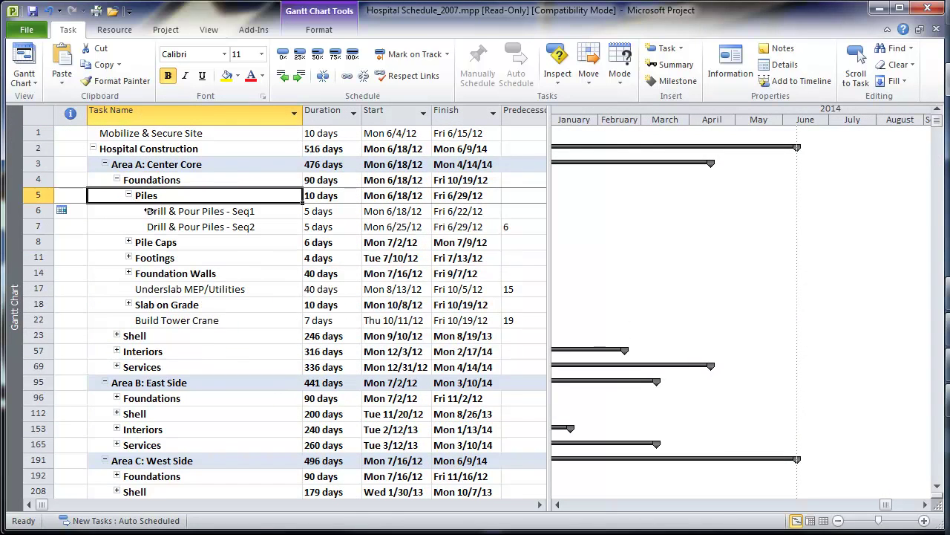
pyautogui.click(129, 243)
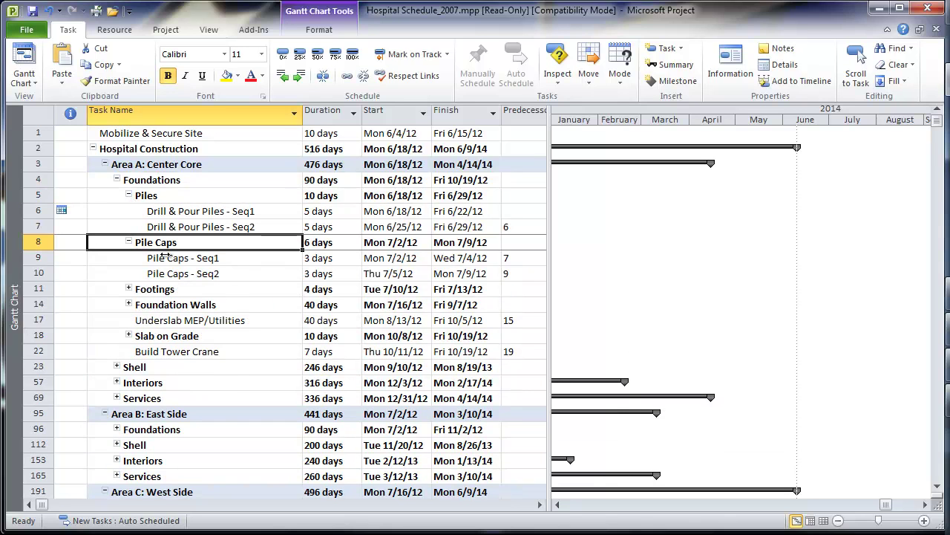
pyautogui.moveTo(879, 504); pyautogui.dragTo(579, 504)
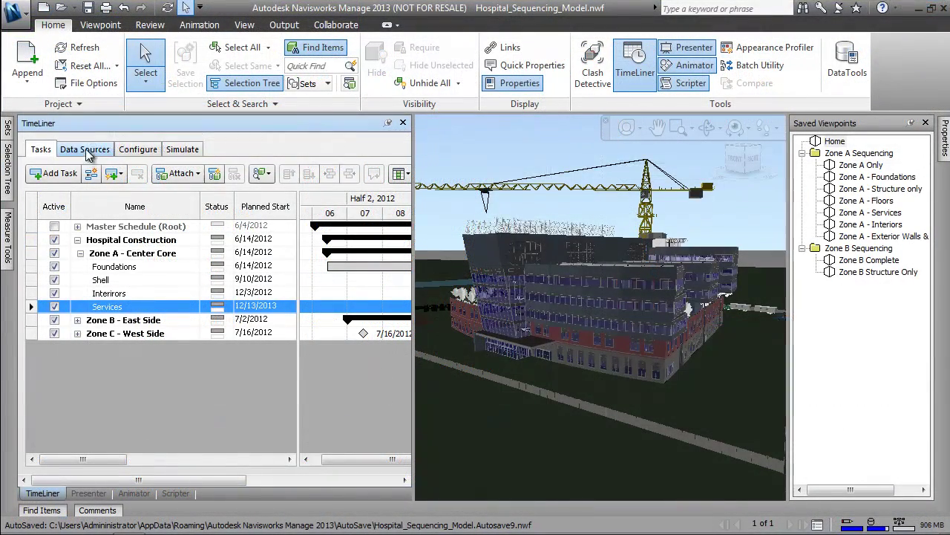
# - Refresh the Master Schedule data source with Rebuild Task Hierarchy and expand its tasks
pyautogui.click(86, 150)
pyautogui.click(50, 173)
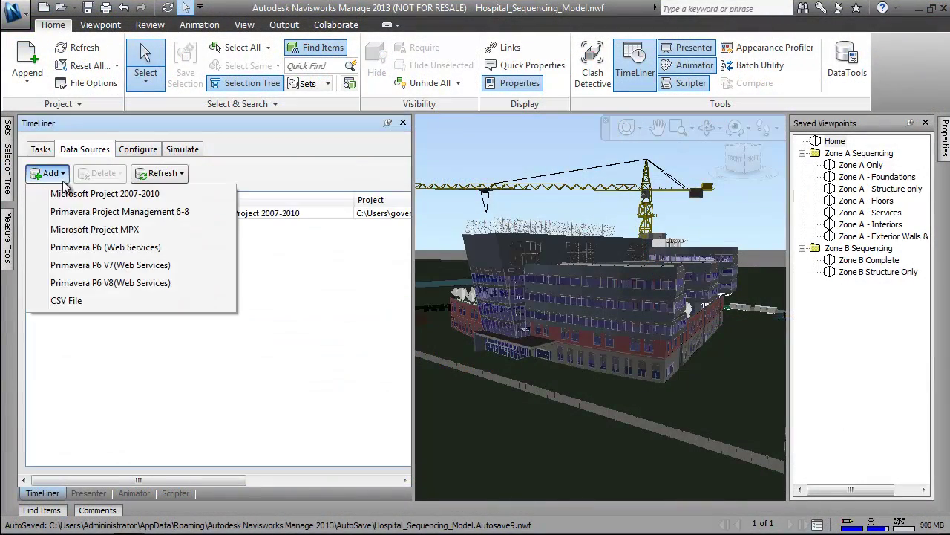
pyautogui.click(148, 214)
pyautogui.click(162, 173)
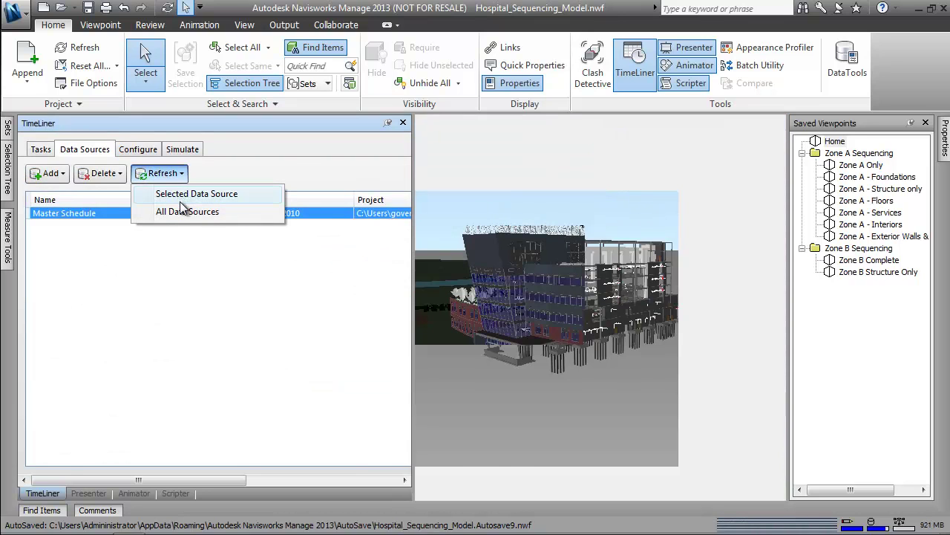
pyautogui.click(181, 194)
pyautogui.click(369, 285)
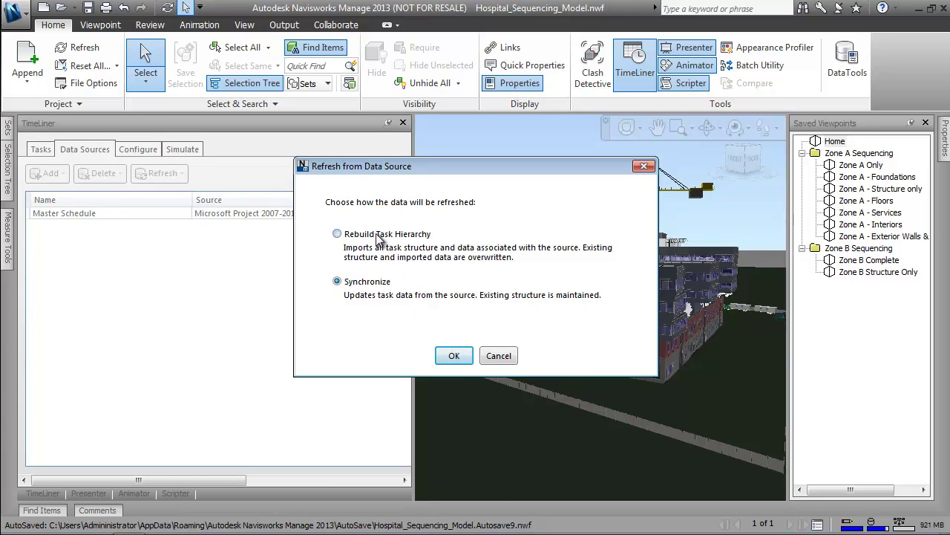
pyautogui.click(380, 235)
pyautogui.click(453, 357)
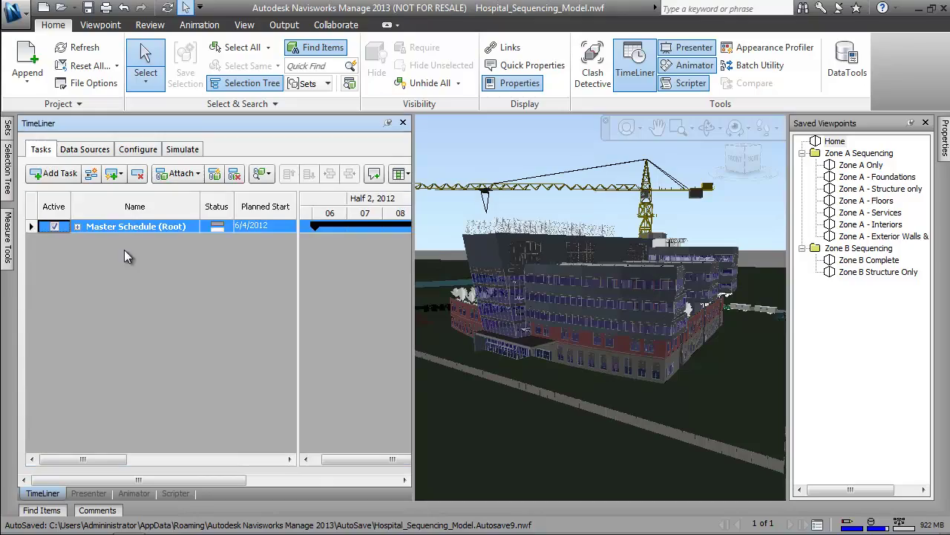
pyautogui.click(77, 226)
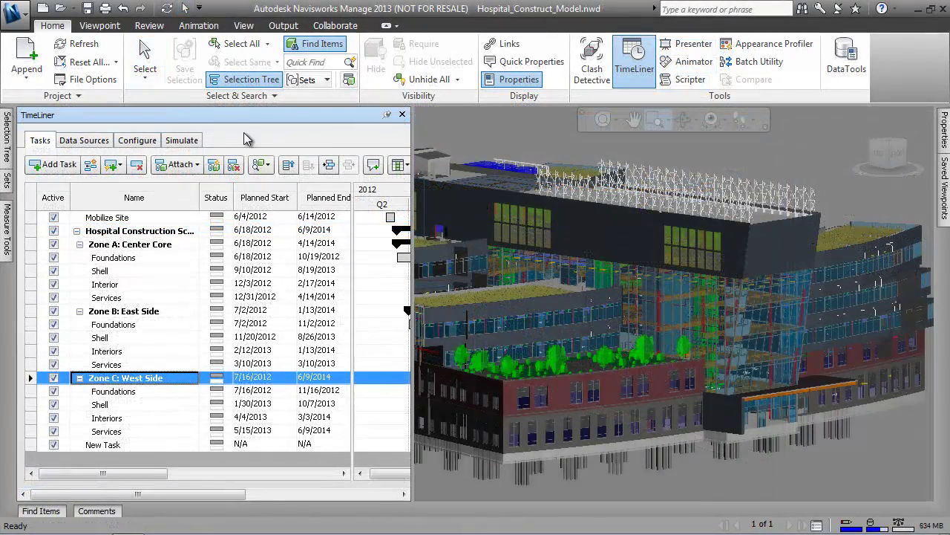
# - Switch to the Custom column set and select Zone A's Services task
pyautogui.click(401, 164)
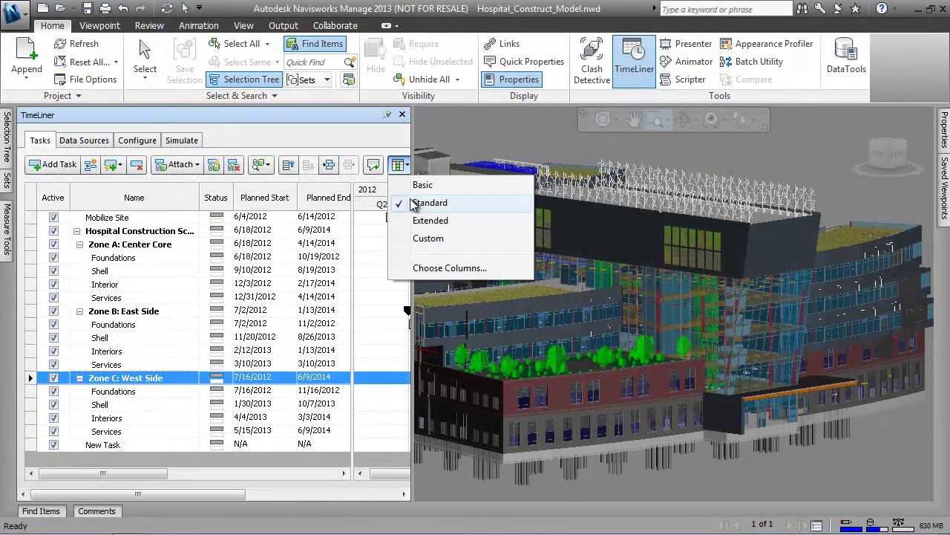
pyautogui.click(421, 239)
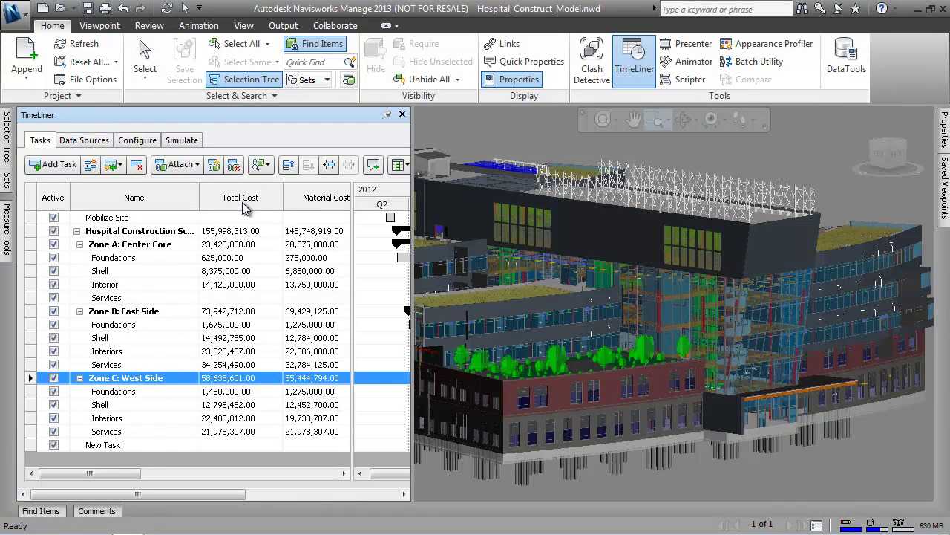
pyautogui.click(106, 297)
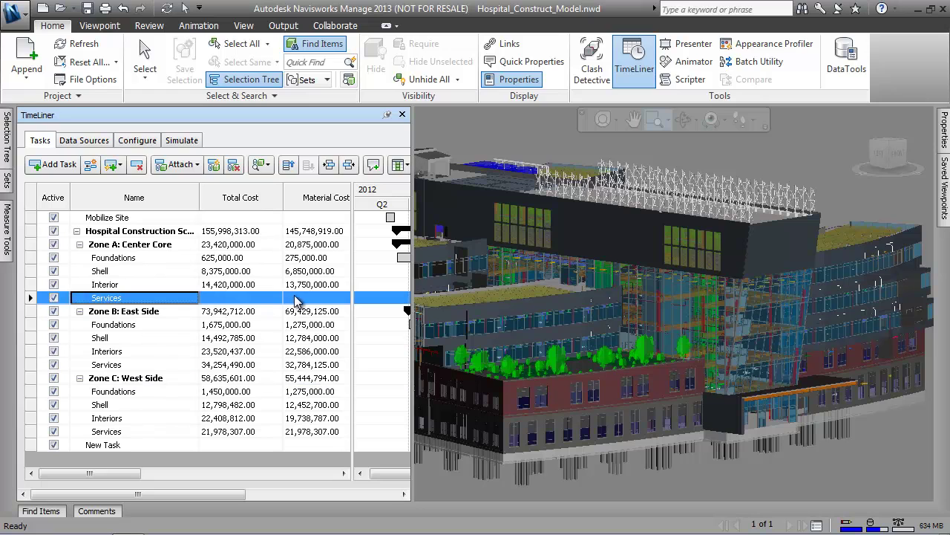
pyautogui.moveTo(114, 473); pyautogui.dragTo(161, 484)
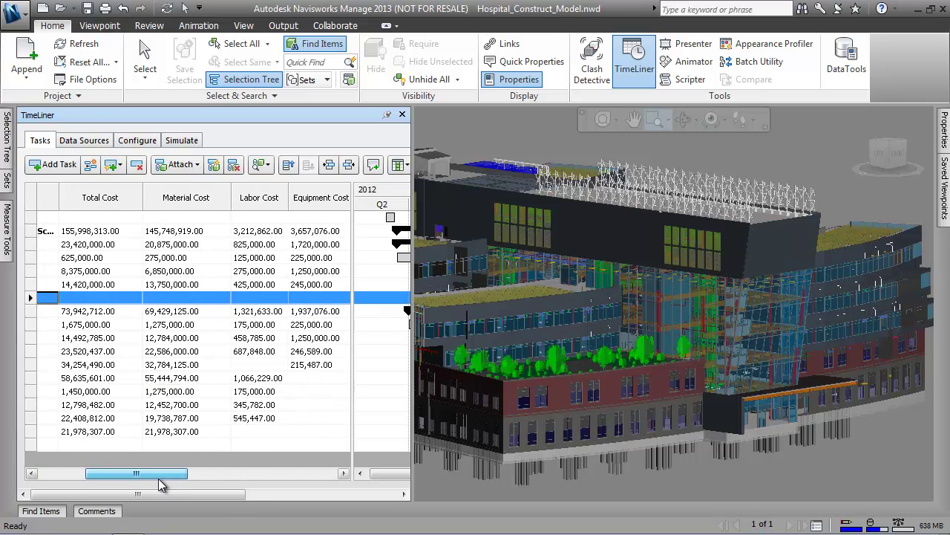
# - Enter material cost 27500000 and labor cost 375200 for Services
pyautogui.click(176, 298)
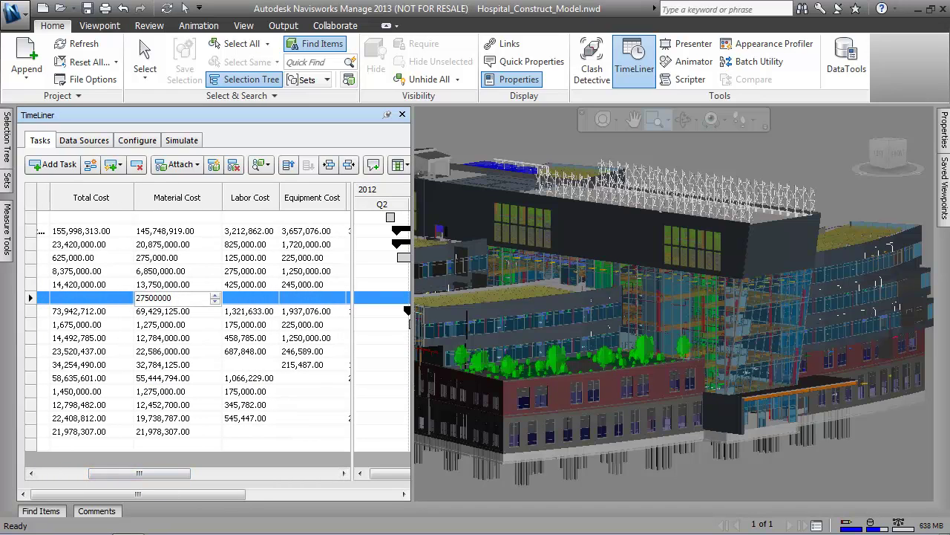
pyautogui.write('27500000')
pyautogui.press('Tab')
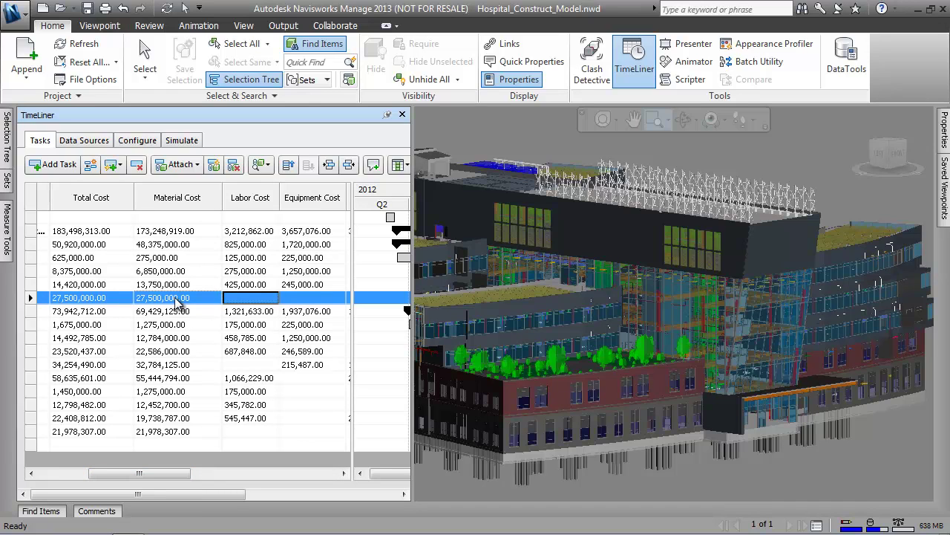
pyautogui.write('375200')
pyautogui.press('Tab')
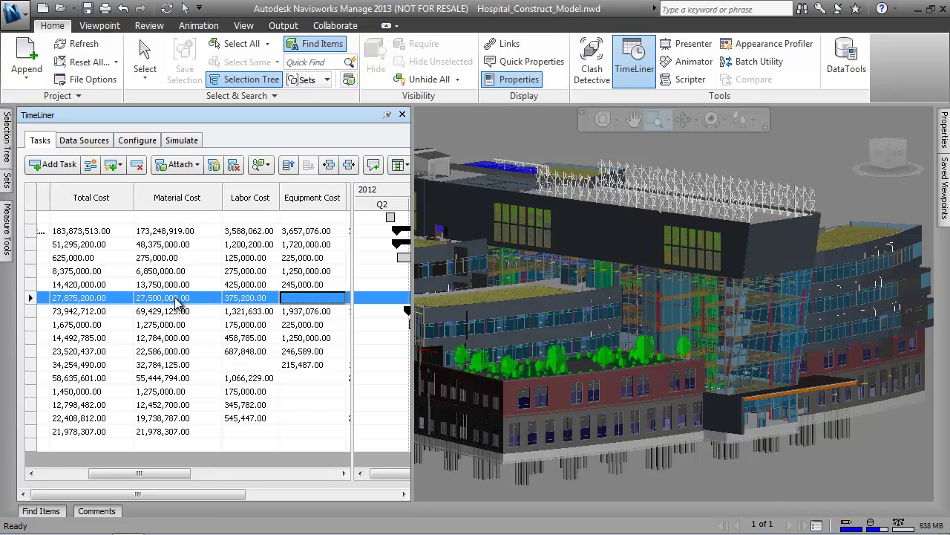
pyautogui.press('Tab')
pyautogui.press('Down')
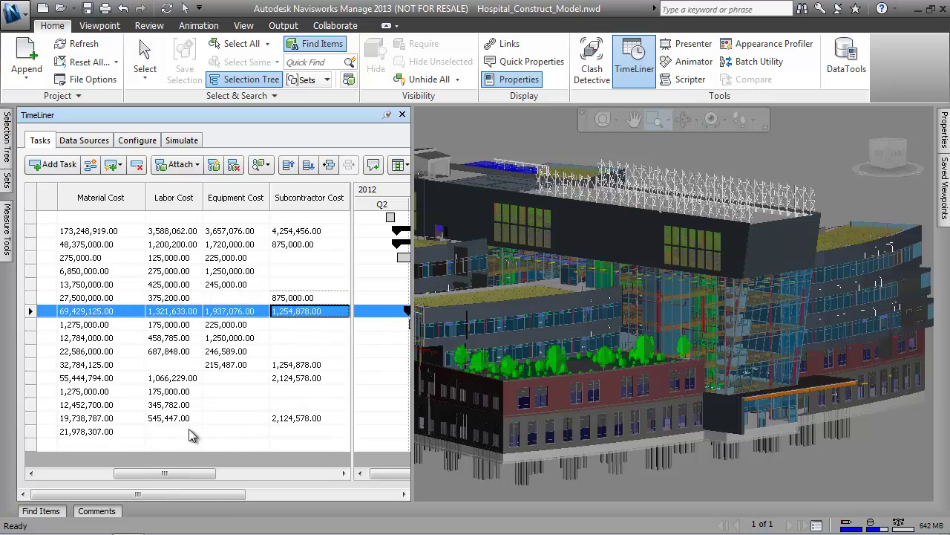
pyautogui.moveTo(191, 473); pyautogui.dragTo(117, 473)
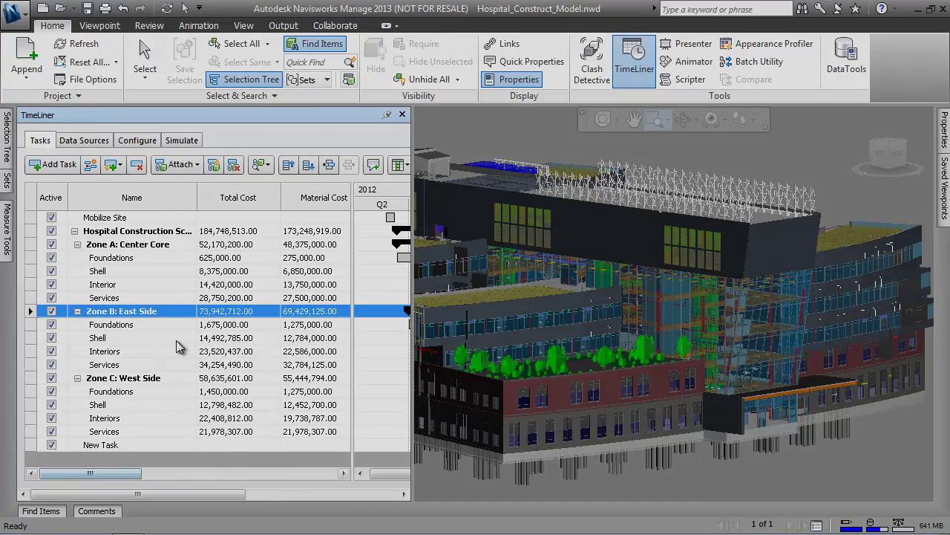